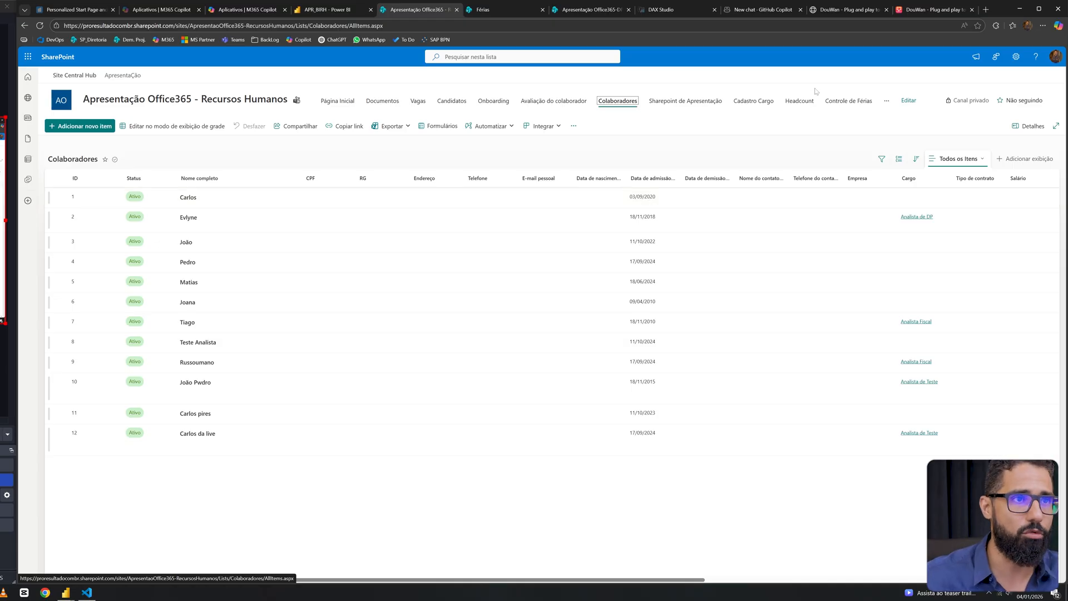
Open the Controle de Férias list and review its collaborators with their start and end dates.
click(853, 106)
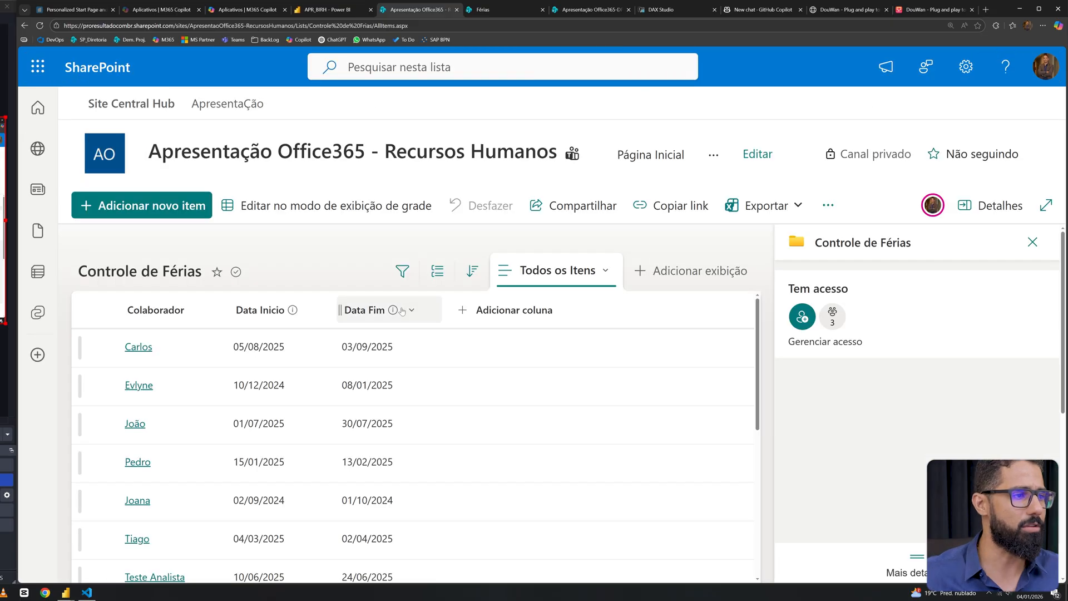
scroll(402, 310, down, 3)
scroll(402, 310, up, 1)
scroll(402, 310, down, 4)
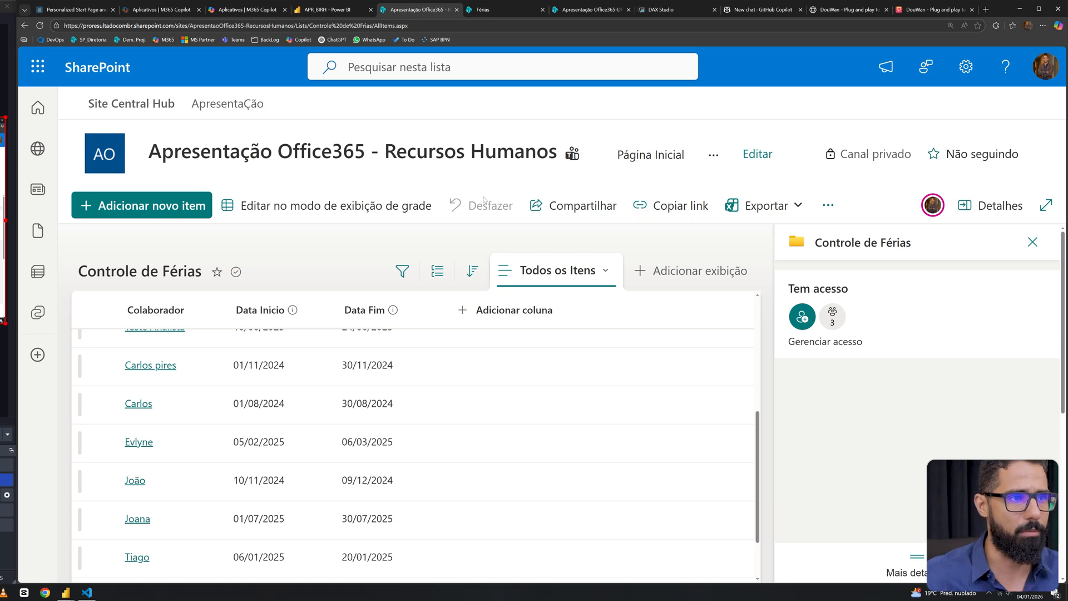
Open the Colaboradores list and look through its employee registration columns.
click(714, 155)
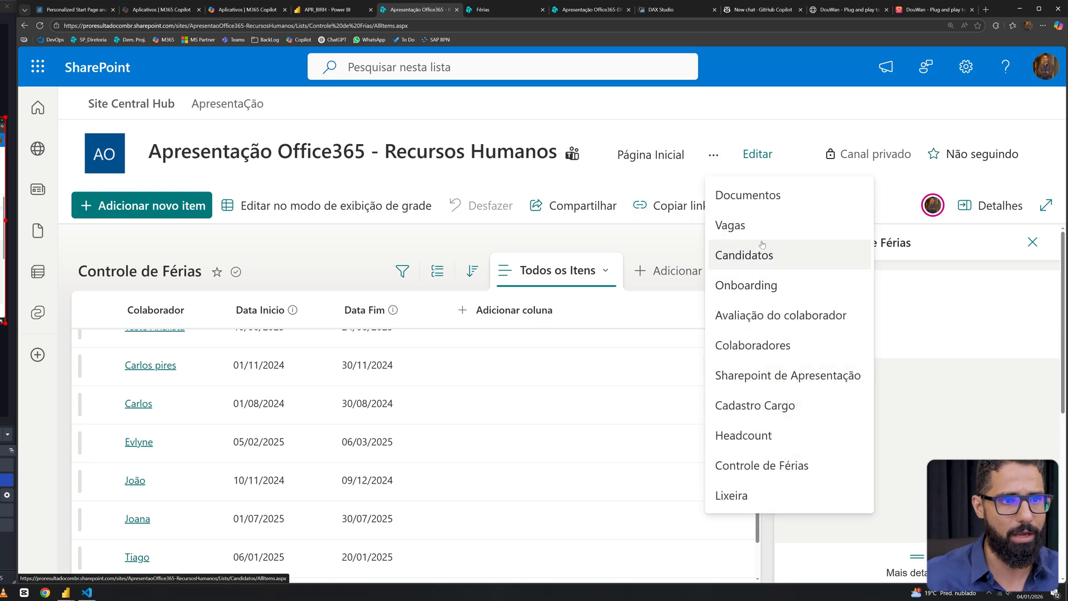
click(763, 347)
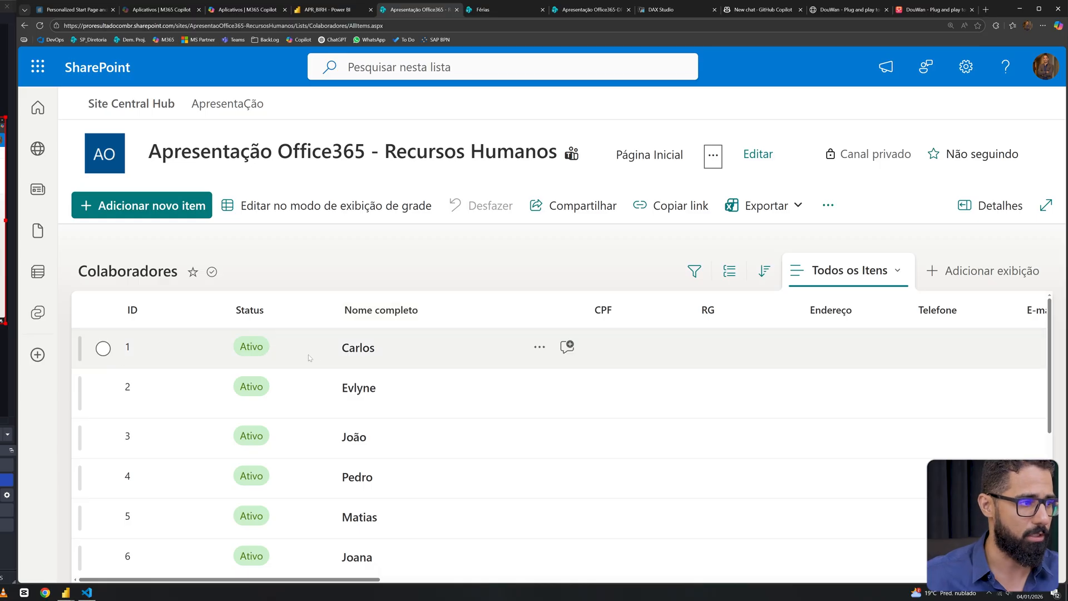
scroll(388, 358, right, 5)
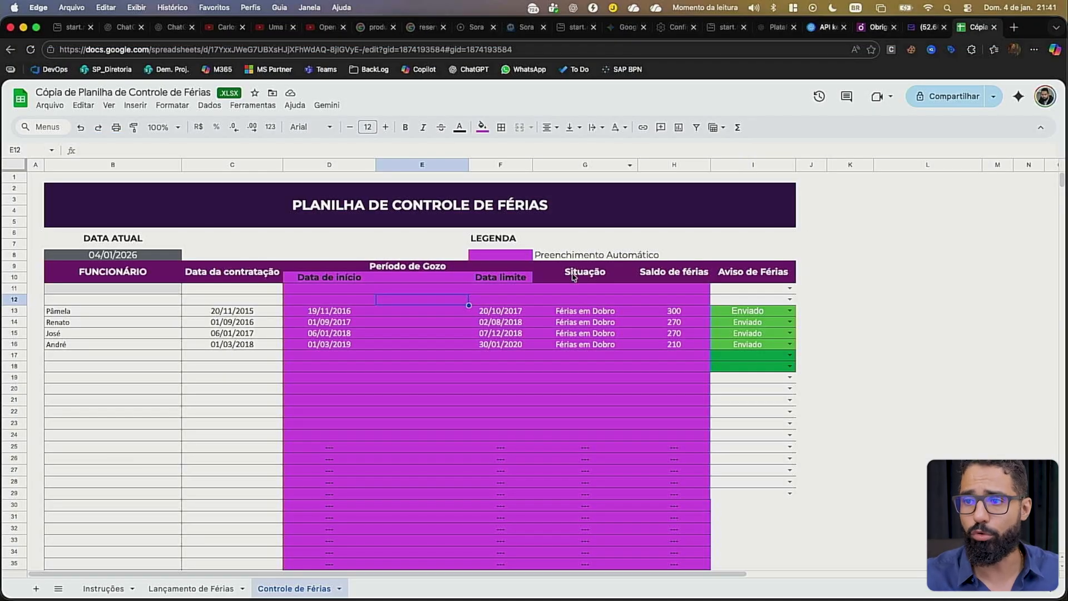
Examine the leave period and Situação columns of the Planilha de Controle de Férias spreadsheet in Google Sheets.
click(547, 281)
click(514, 332)
click(444, 358)
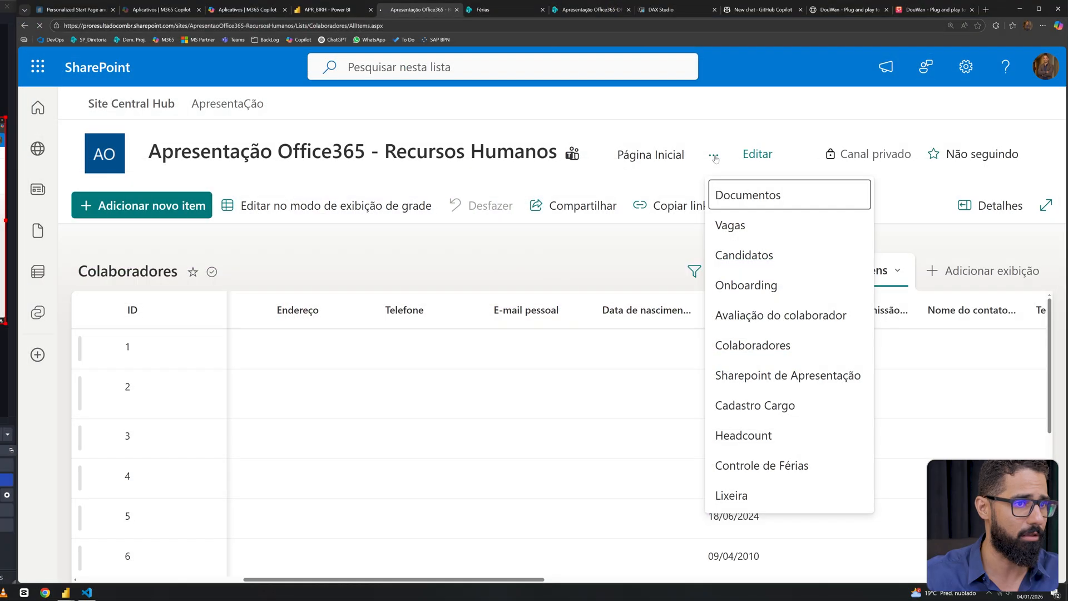
Switch back to SharePoint and examine the Férias page's embedded chart of Dias Direito and Dias Gozados per employee.
click(734, 189)
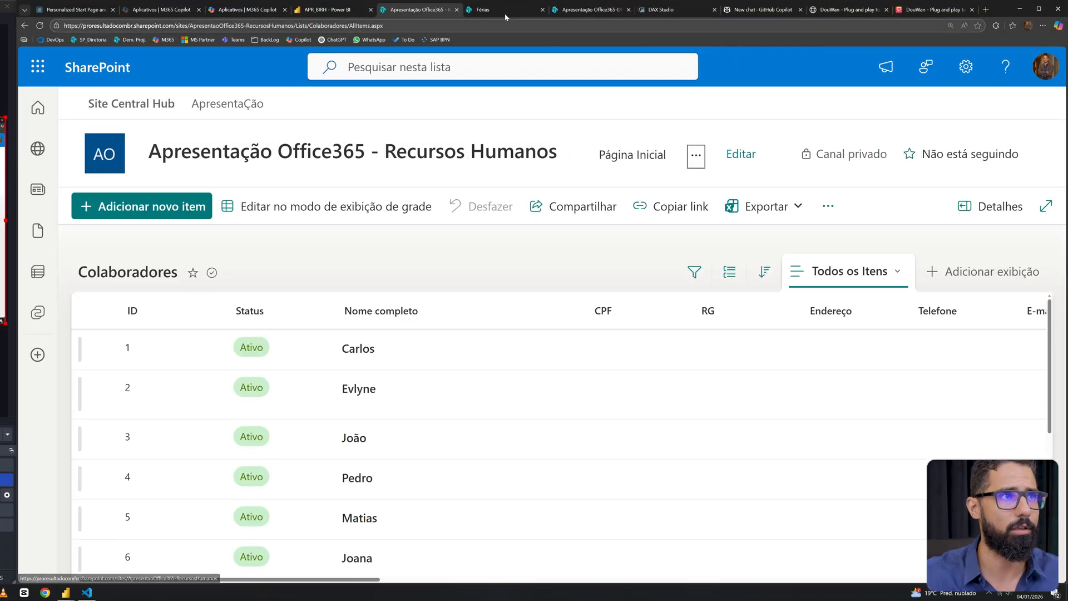
click(506, 10)
click(557, 26)
click(641, 205)
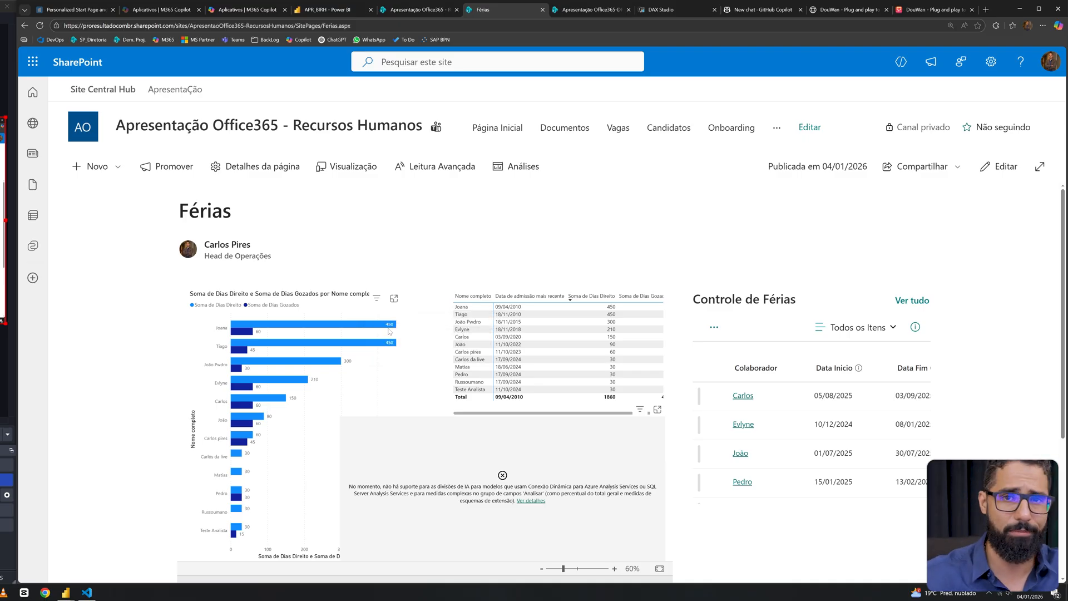
mouse_move(243, 336)
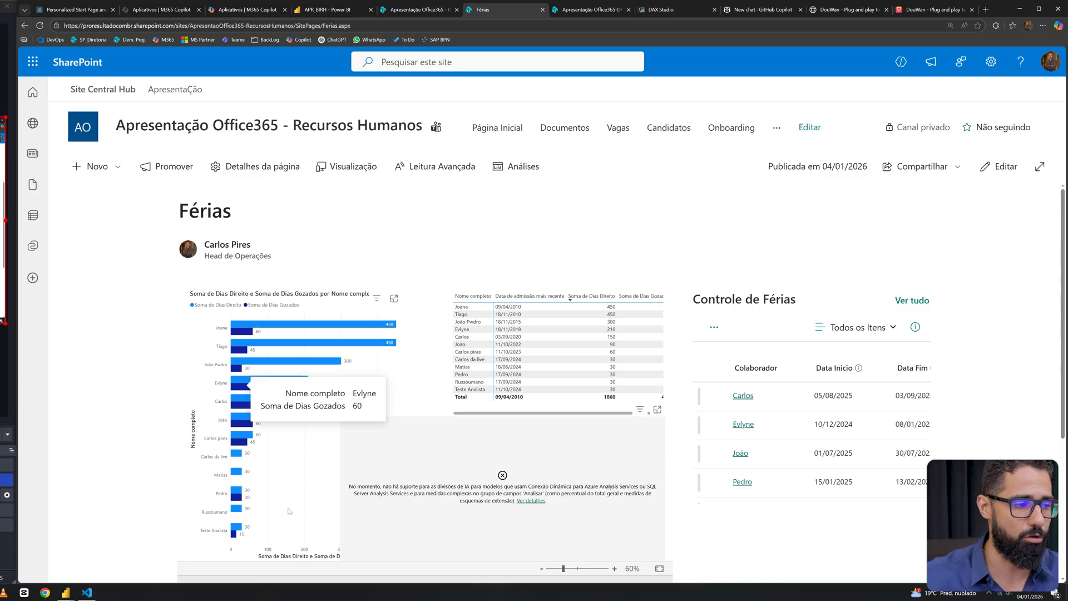
Switch to the vacation report in Power BI Desktop and close its data source settings dialog.
click(67, 593)
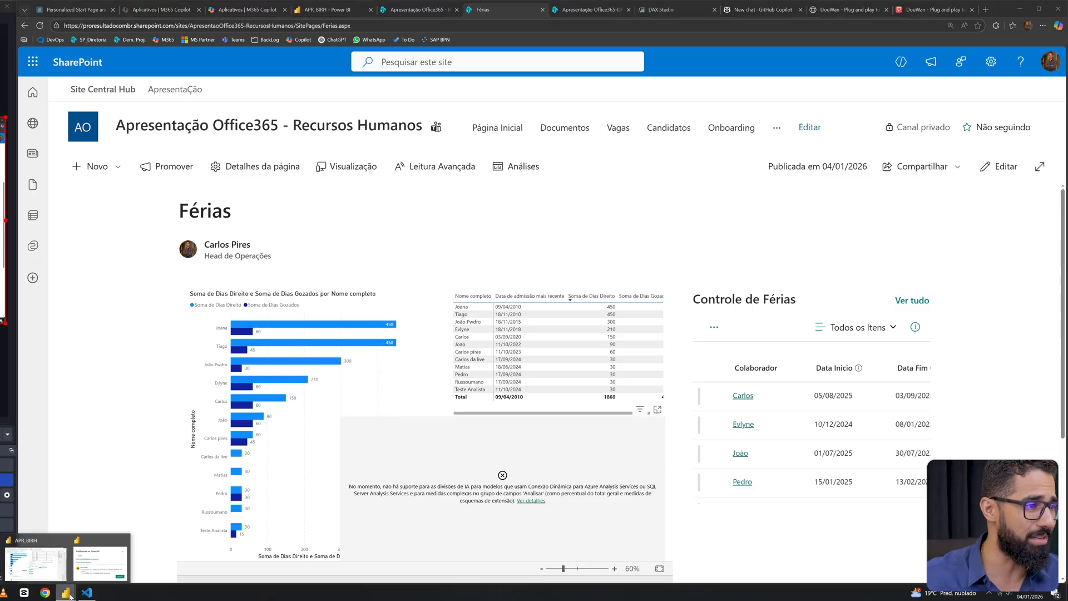
click(60, 577)
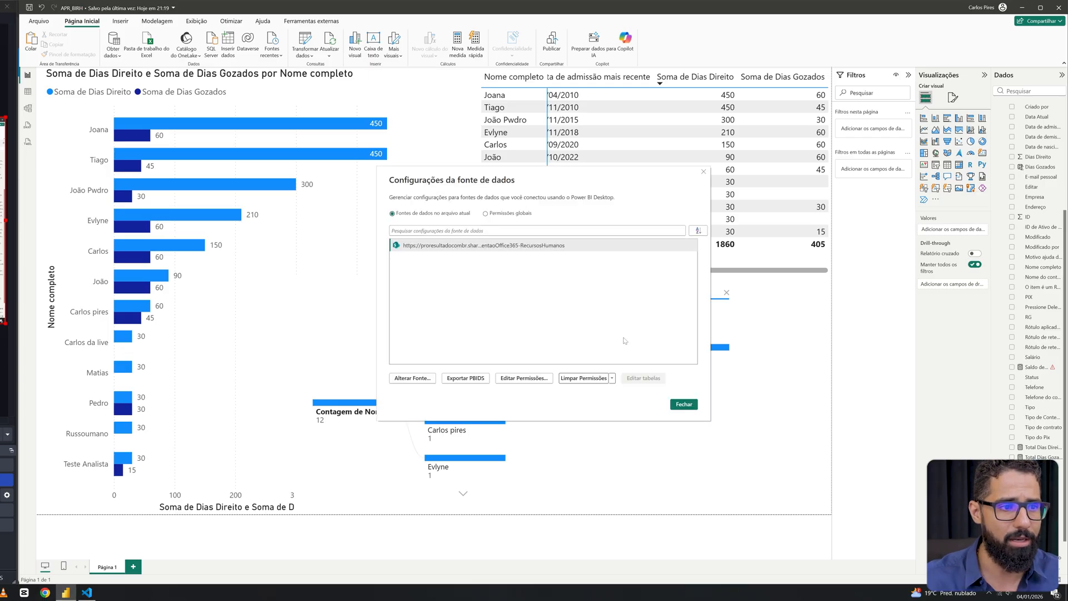
click(704, 171)
Review the list of model tables and the fields of the Analise_Ferias_Colaborador table.
scroll(1008, 197, down, 1)
scroll(1009, 192, up, 4)
click(999, 105)
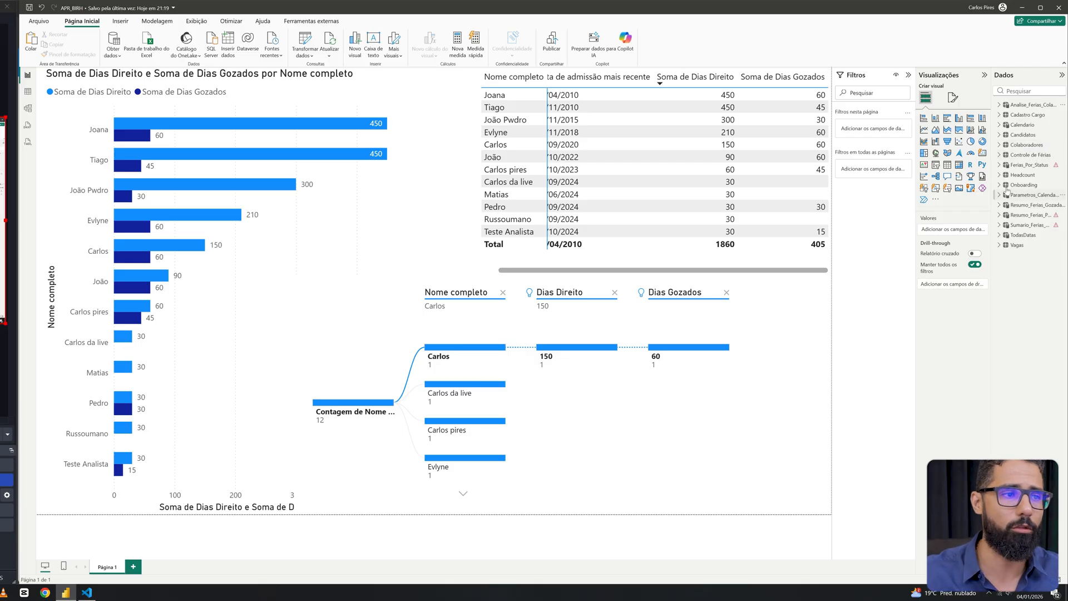
click(999, 105)
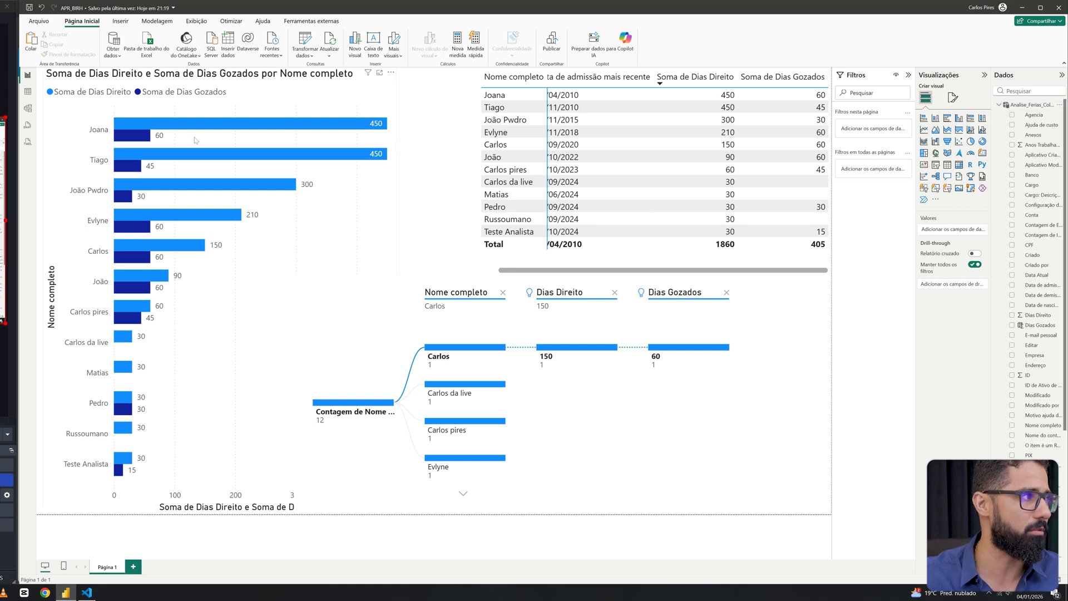
Show the Analise_Ferias_Colaborador table's data up to the Dias Gozados column and expand its full DAX formula.
click(27, 92)
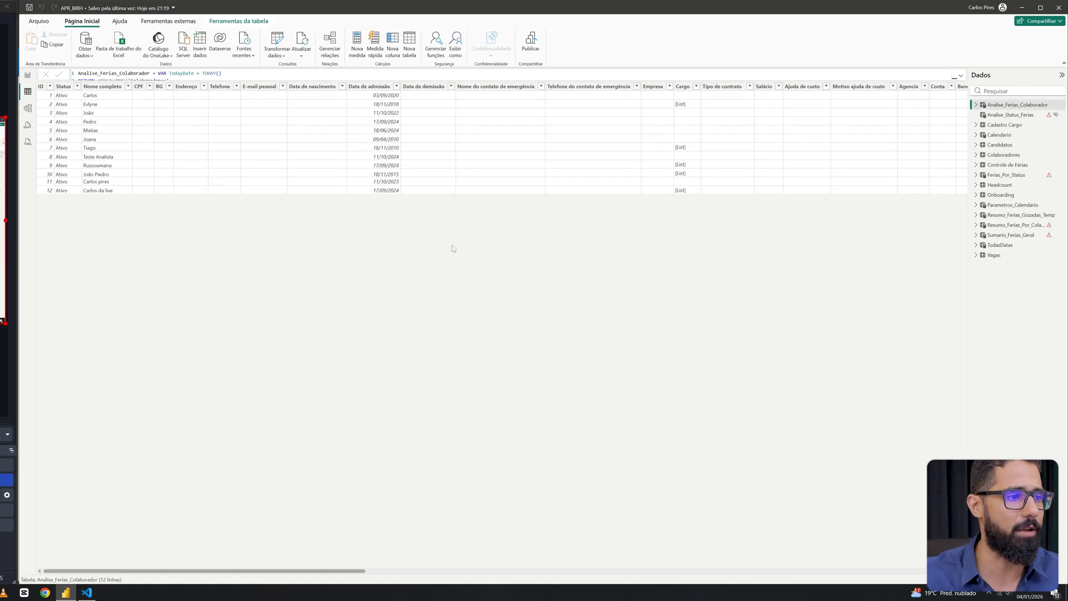
drag(337, 571, 933, 571)
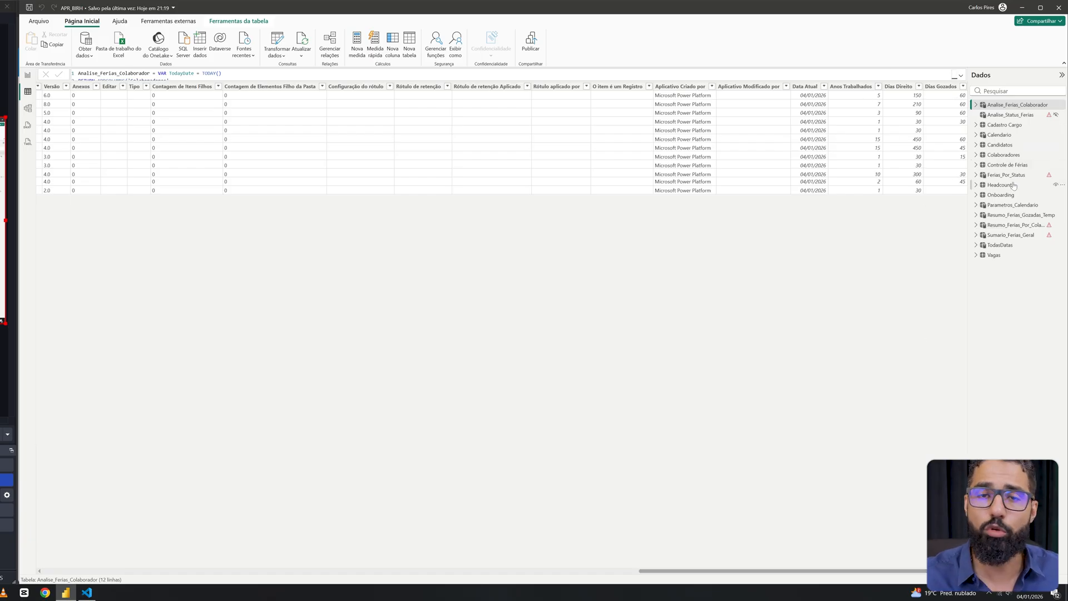
mouse_move(1013, 179)
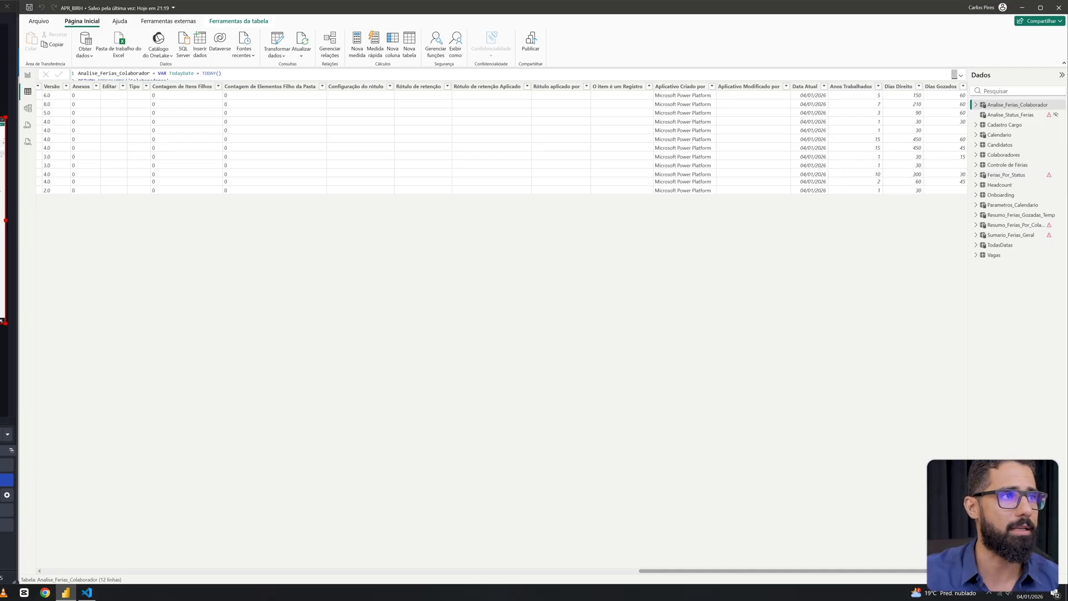
click(960, 75)
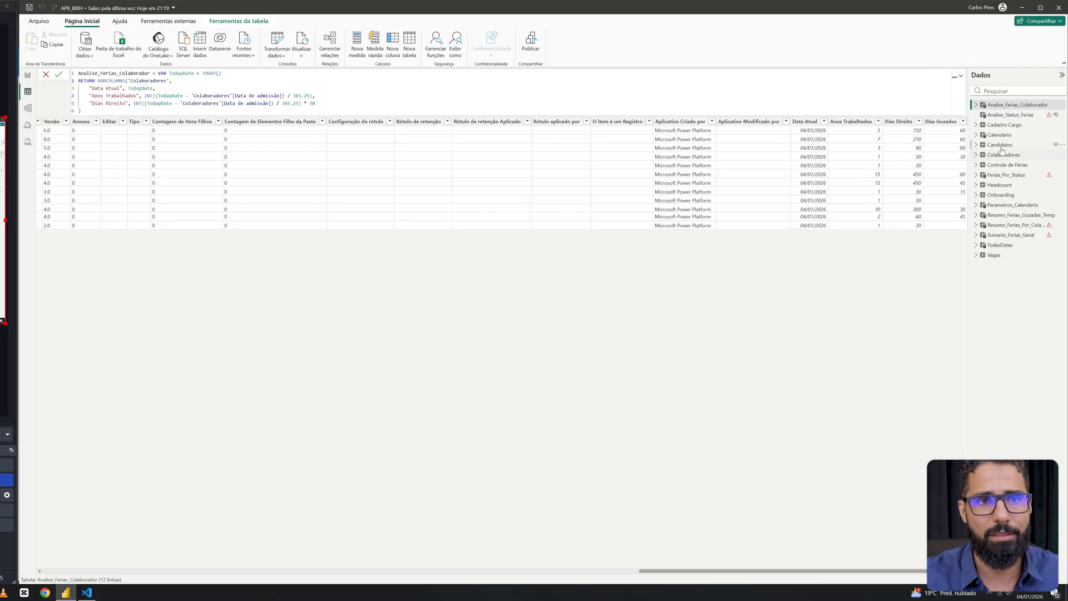
Inspect the data of the Parametros_Calendario, TodasDatas, Calendario and Colaboradores tables one after another.
click(1013, 205)
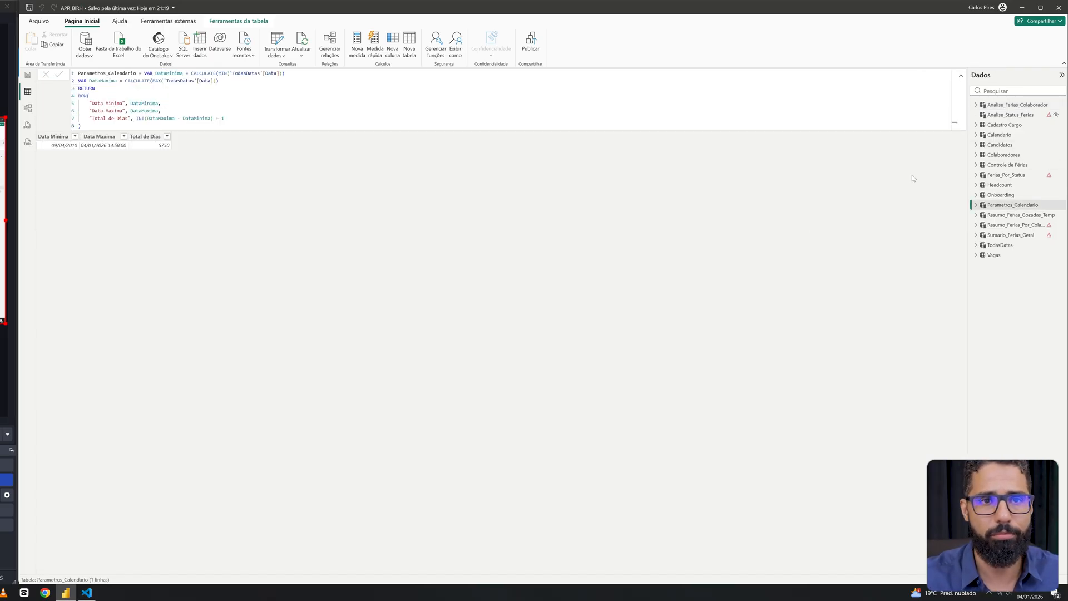
click(1000, 245)
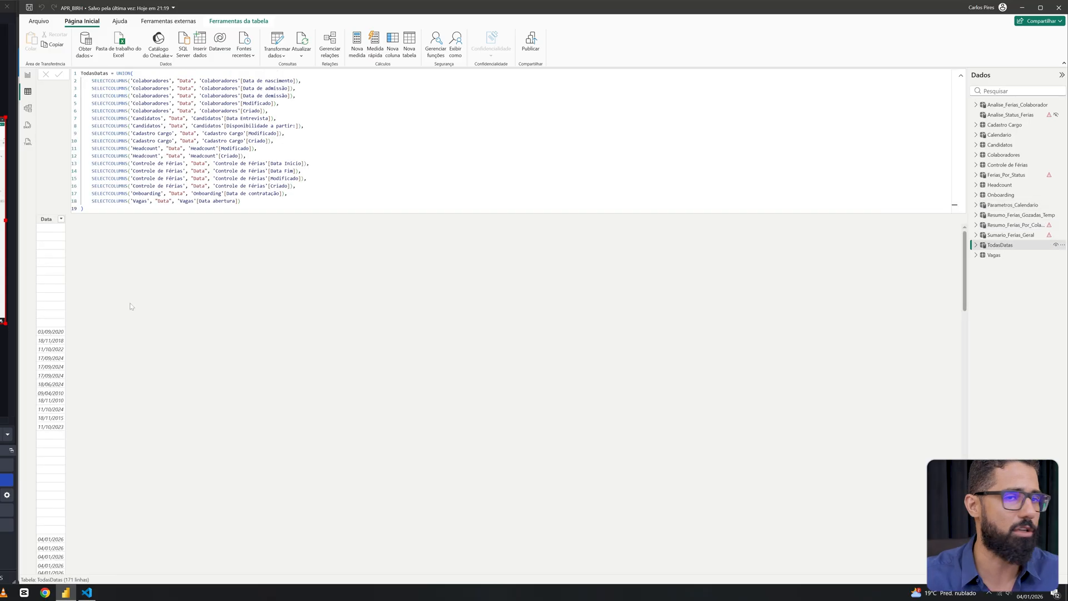
click(1000, 135)
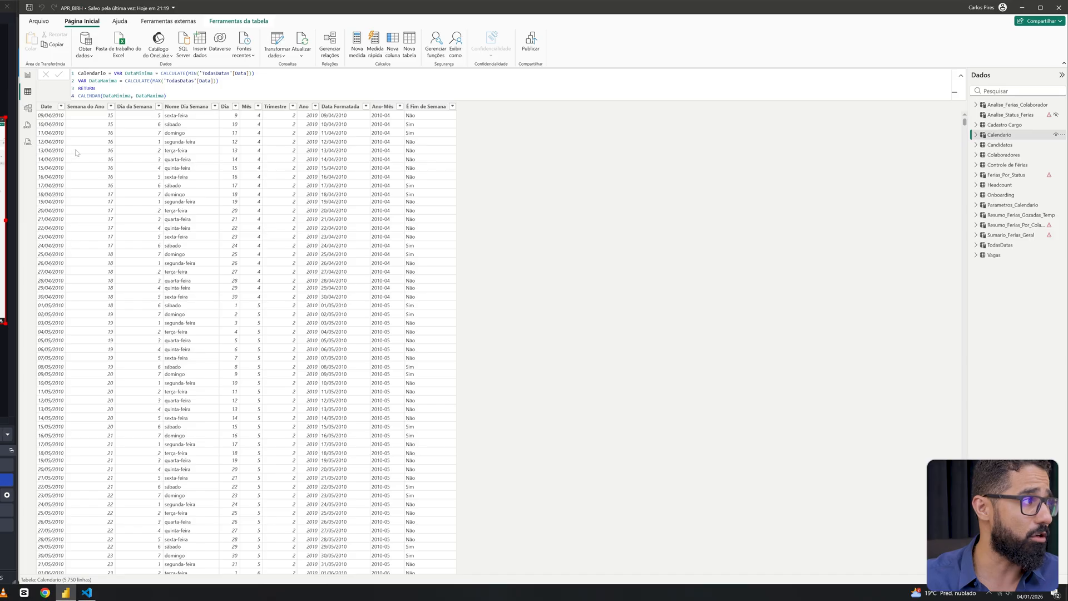
click(1019, 157)
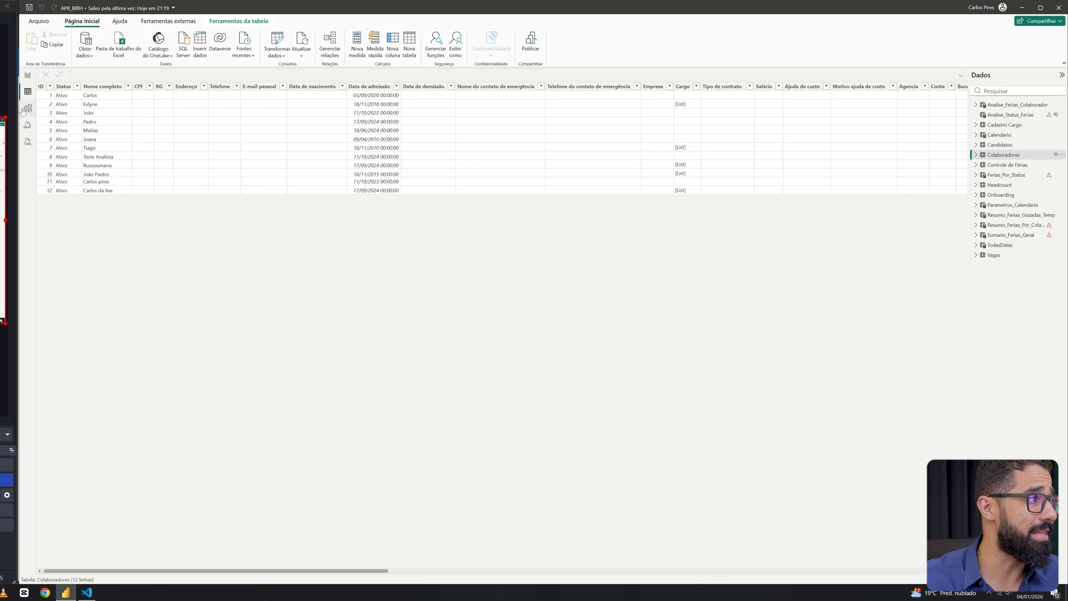
Return to the report page and compare the Dias Direito and Dias Gozados branches of the decomposition tree's first employees.
click(28, 75)
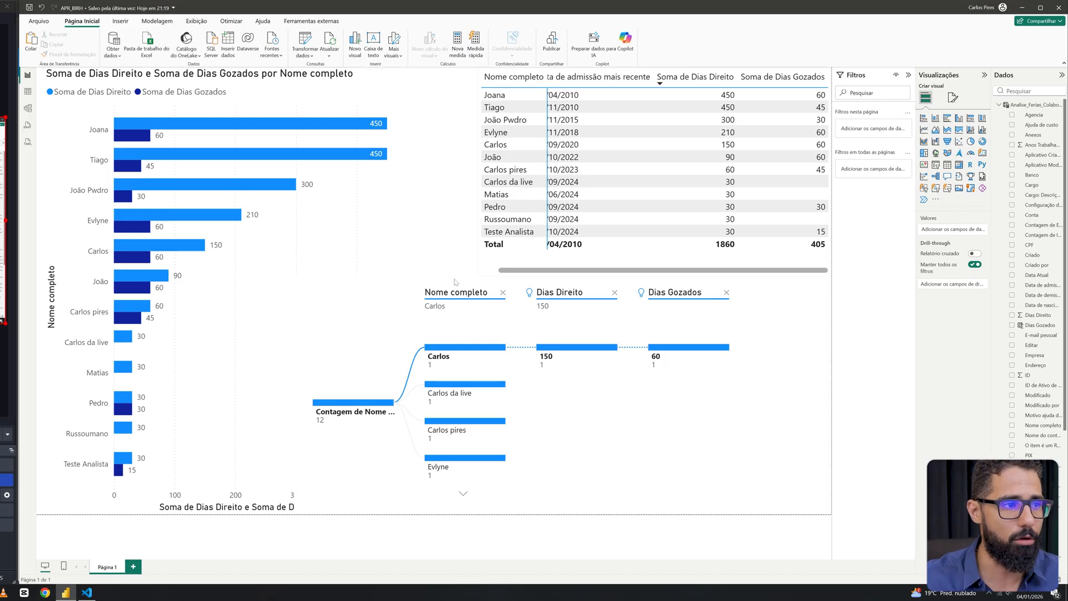
click(482, 370)
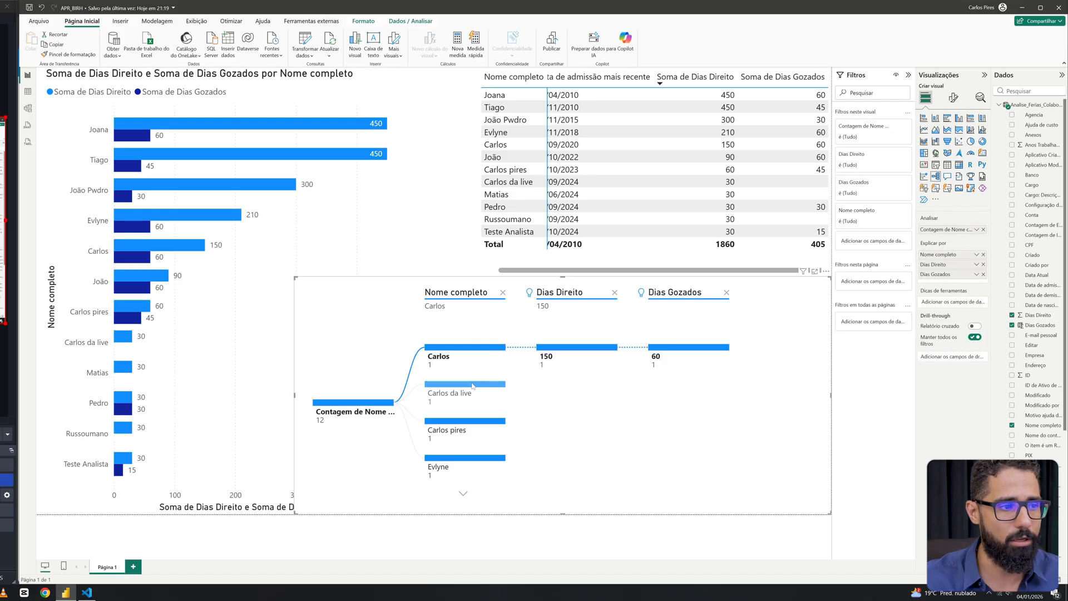
click(472, 385)
click(473, 421)
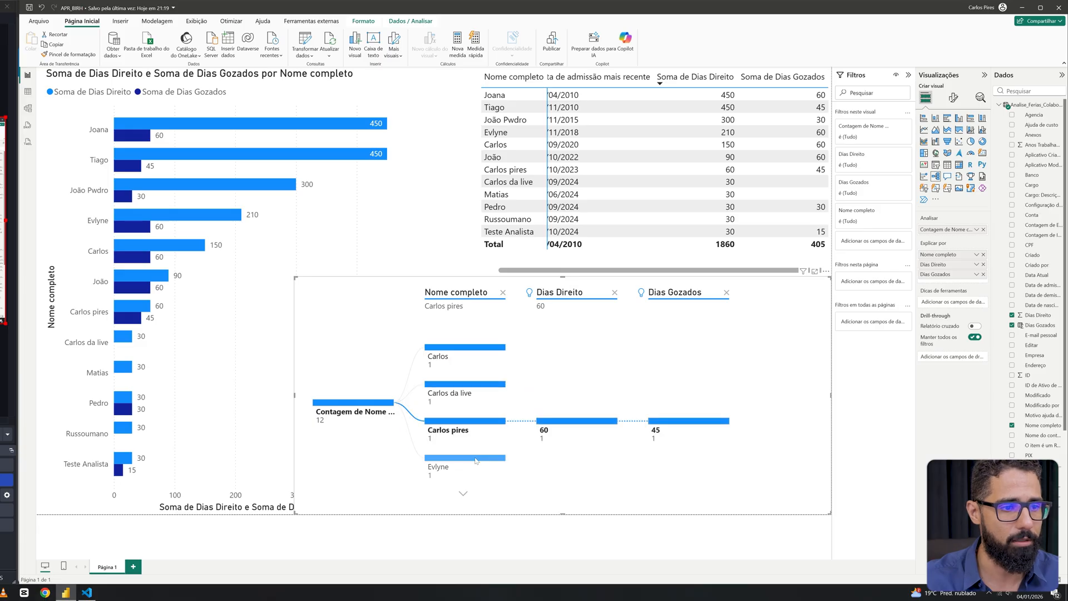
click(476, 459)
click(465, 348)
click(575, 350)
click(575, 354)
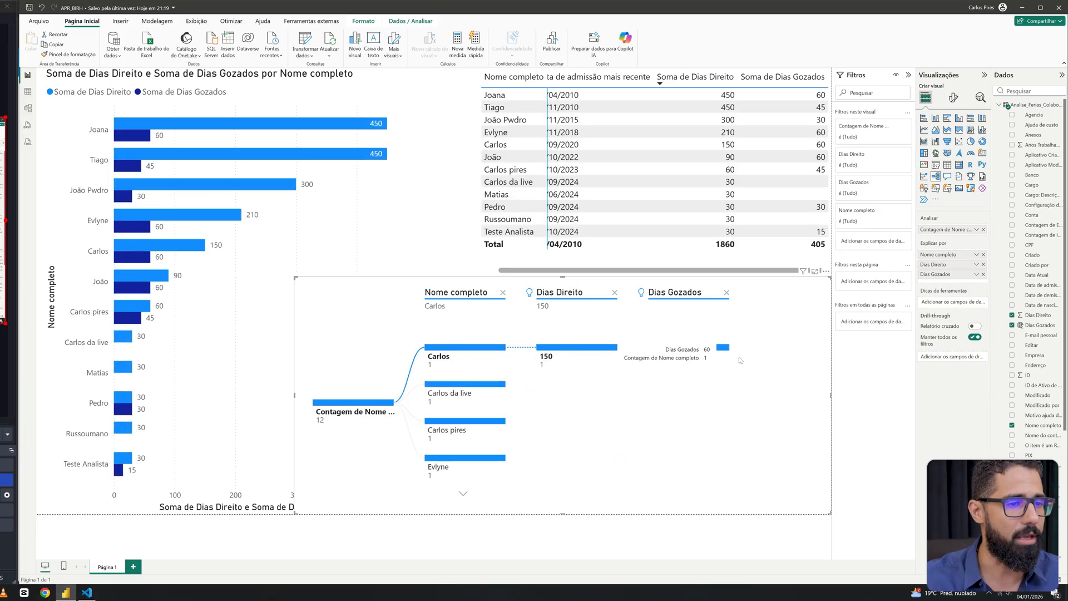
Move to the last employees in the decomposition tree and expand their Dias Direito and Dias Gozados branches.
click(450, 426)
click(462, 494)
click(461, 495)
click(461, 494)
click(472, 406)
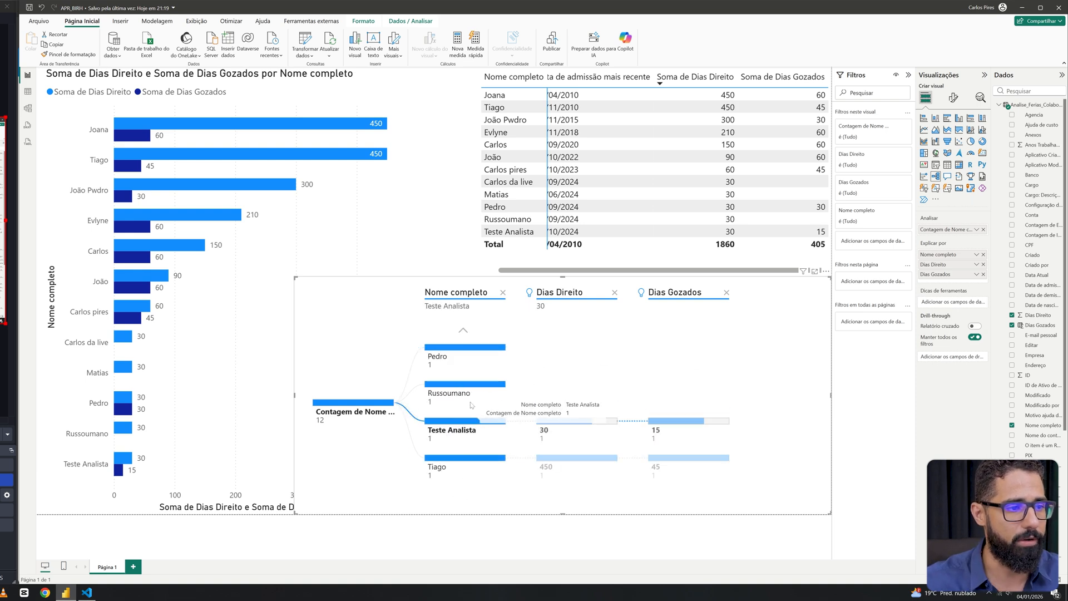
click(465, 389)
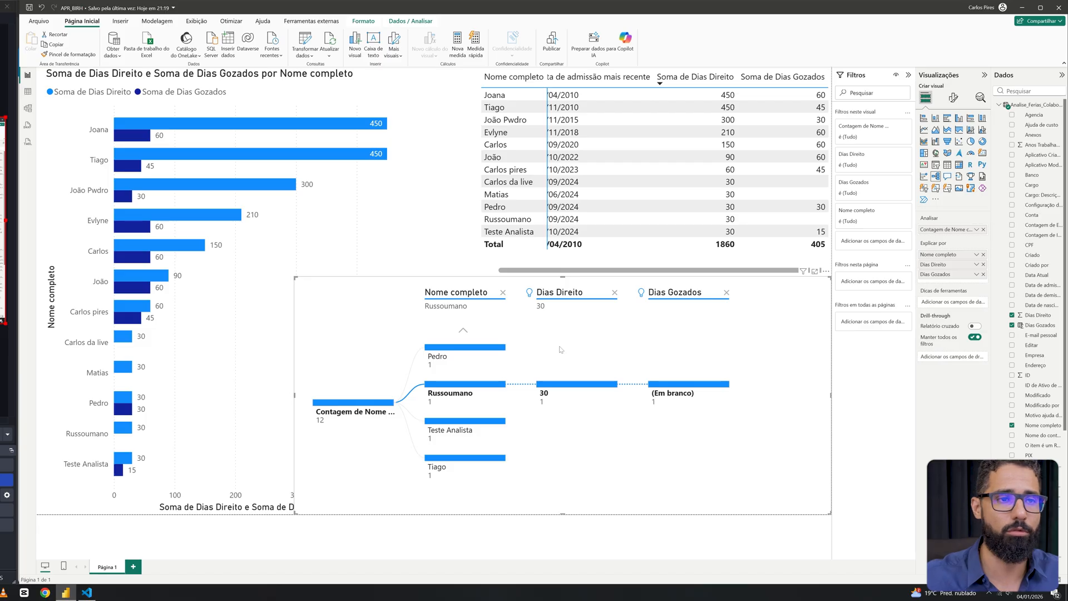
Switch back to the Férias page in Edge and view its embedded report beside the Controle de Férias list.
key(super+Tab)
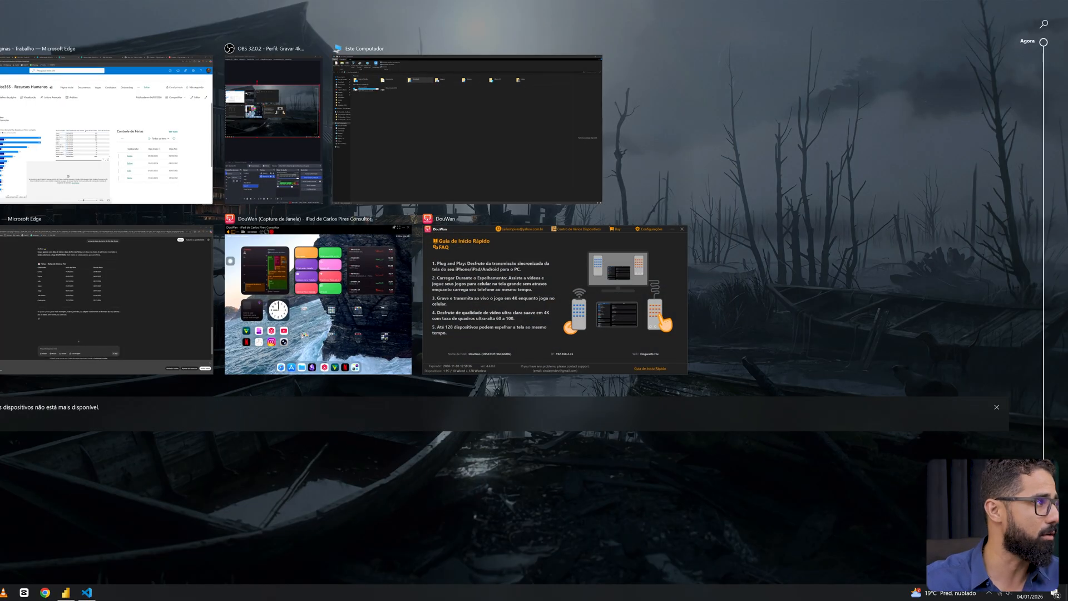
click(134, 134)
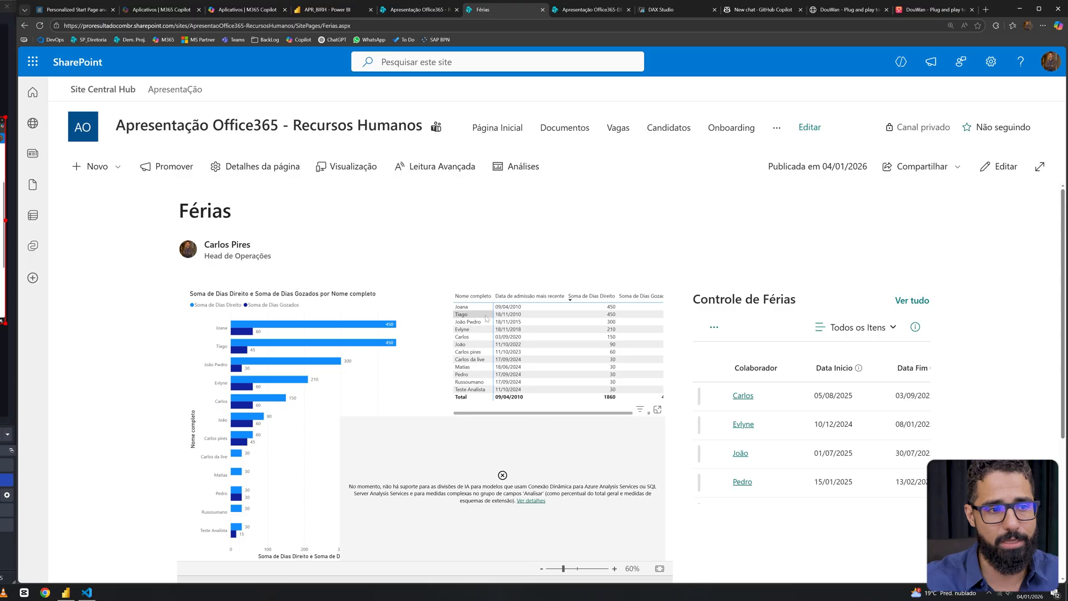
scroll(486, 318, down, 2)
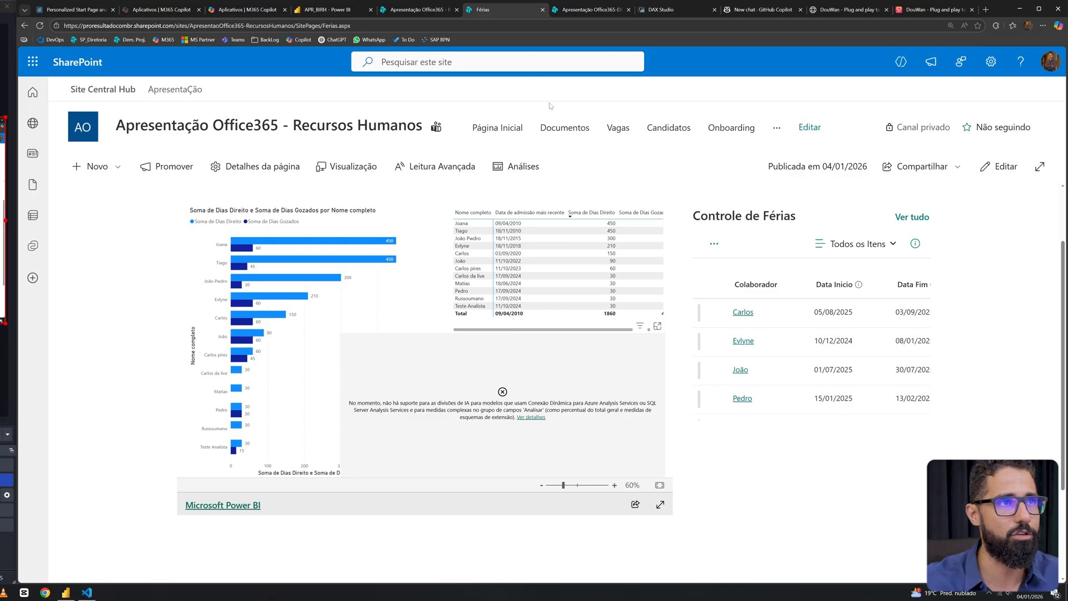
Open the Controle de Férias list, view the fields of its new item form, and close the form without saving.
click(418, 10)
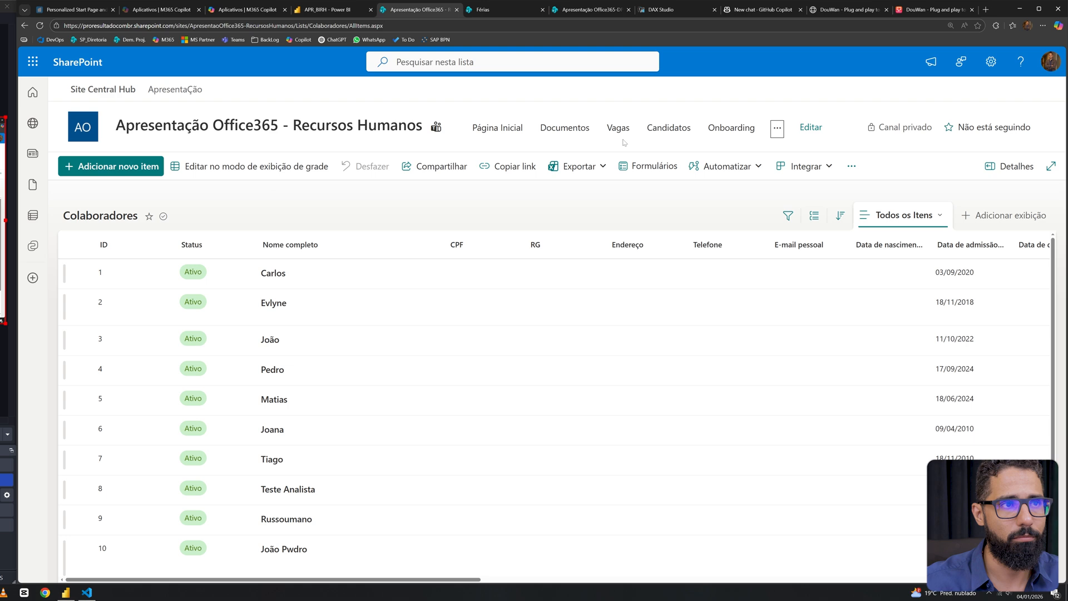
click(777, 130)
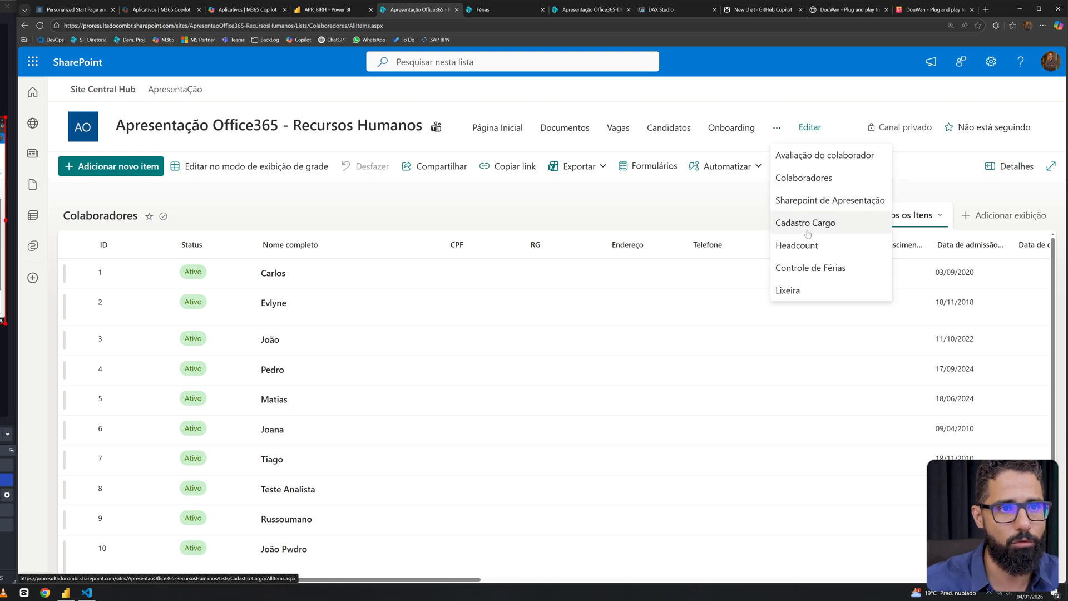
click(810, 268)
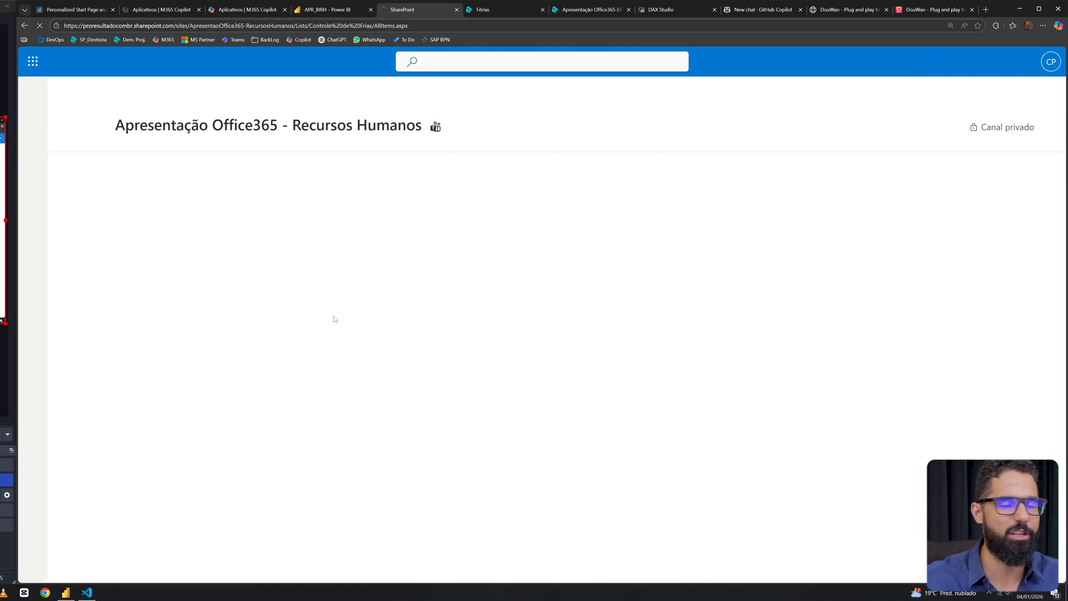
click(147, 167)
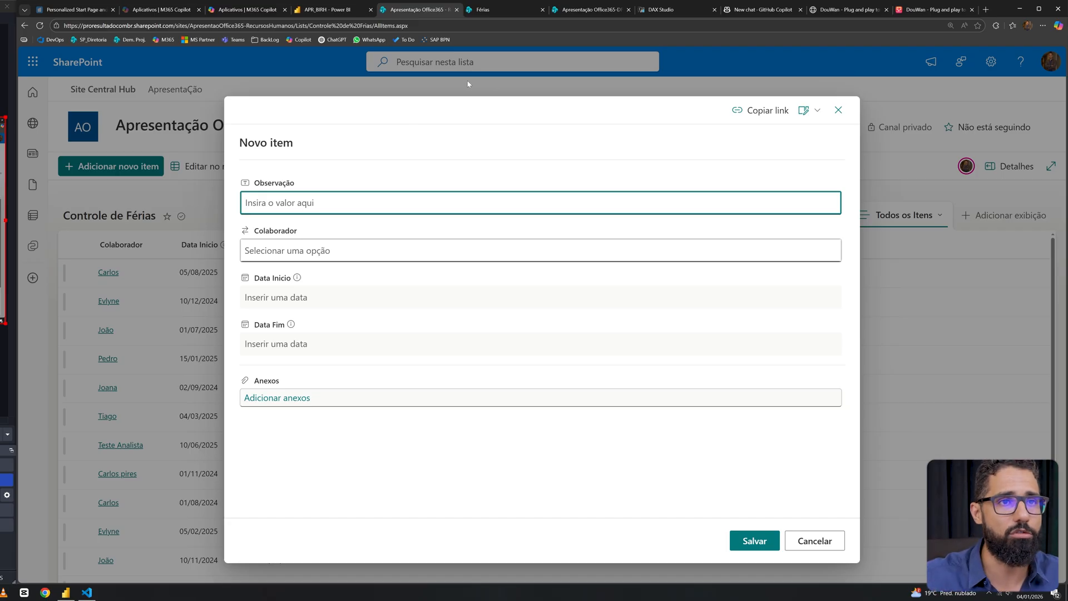
click(838, 109)
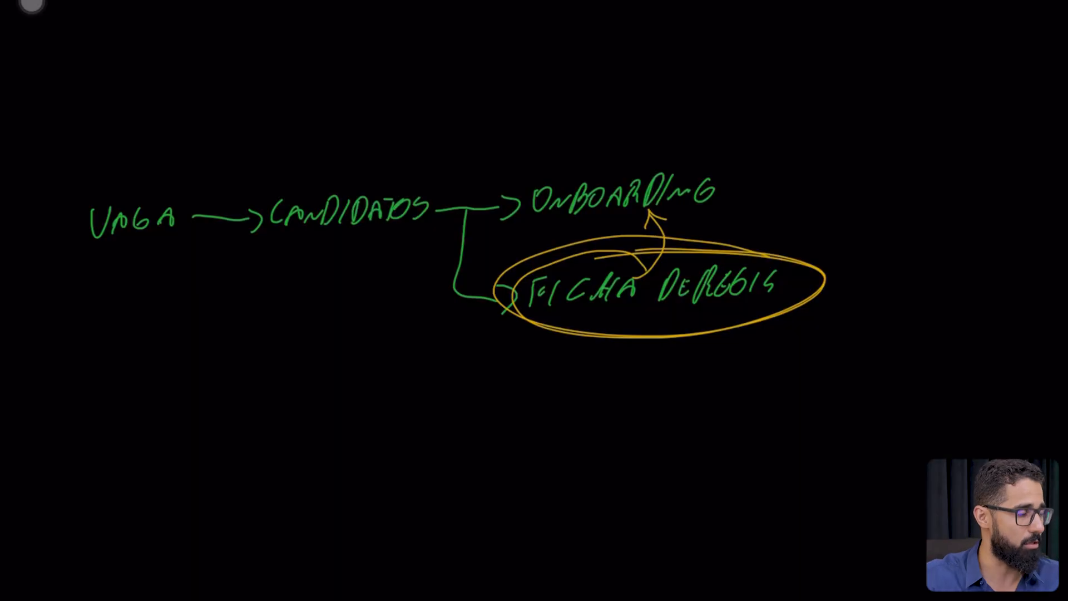
Switch to the whiteboard and circle the Cadastro and Movimento headings in blue.
scroll(534, 301, up, 8)
scroll(534, 301, down, 2)
scroll(535, 300, down, 2)
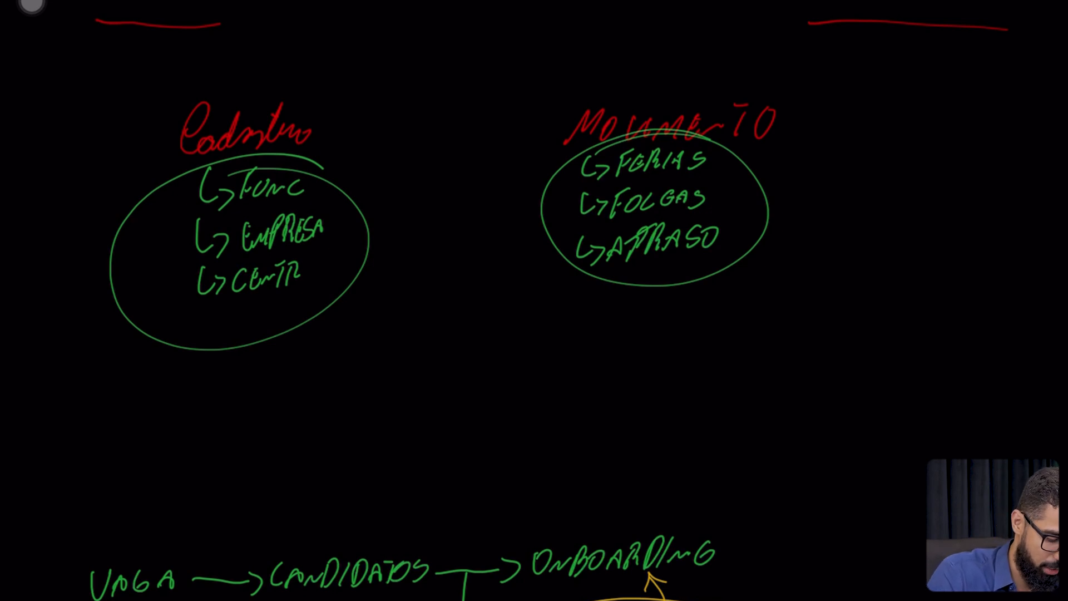
drag(332, 93, 234, 86)
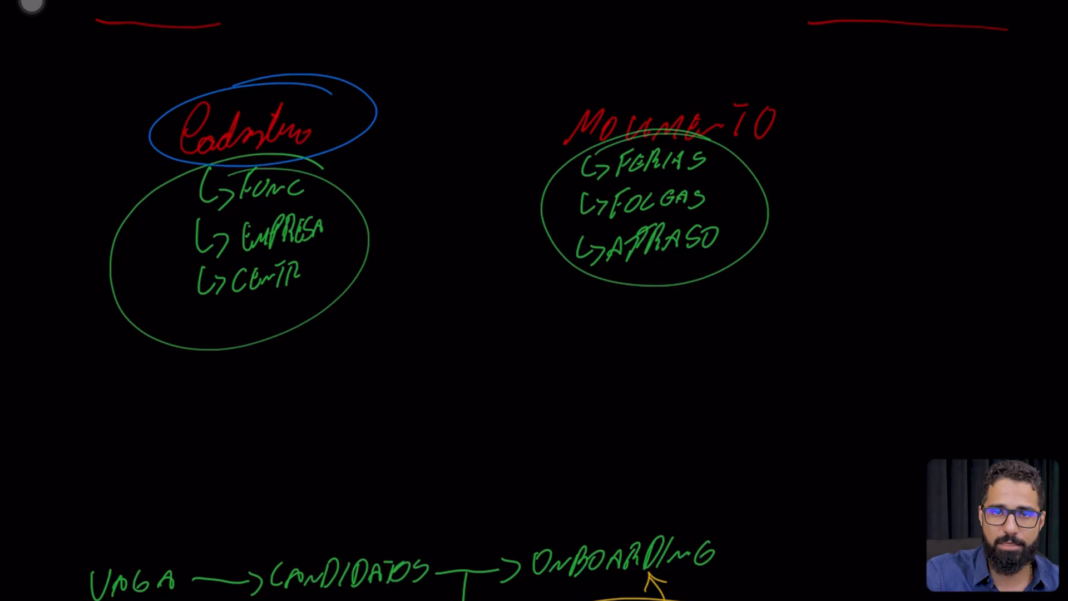
mouse_move(788, 99)
mouse_down()
mouse_move(581, 95)
mouse_move(734, 80)
mouse_move(640, 87)
mouse_up()
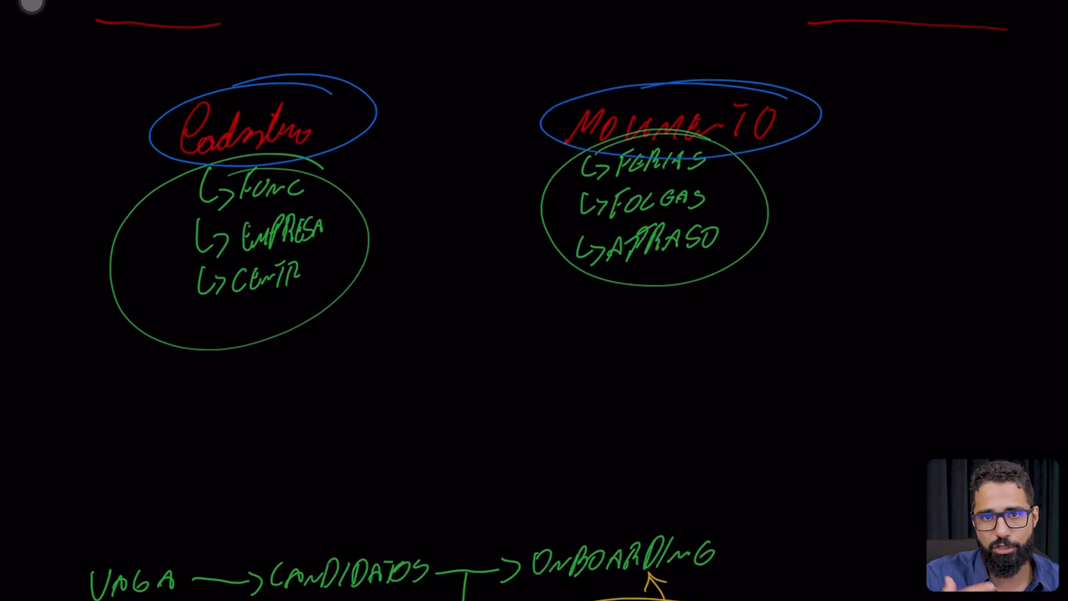